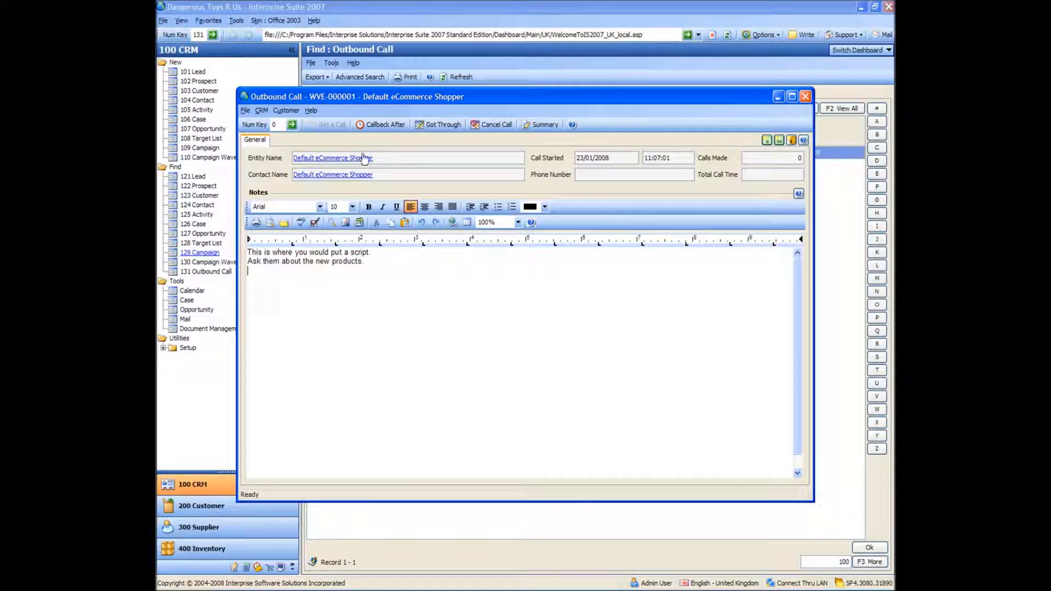
Cancel the outbound call to Default eCommerce Shopper and get the next call in the wave.
click(409, 282)
click(486, 125)
click(328, 125)
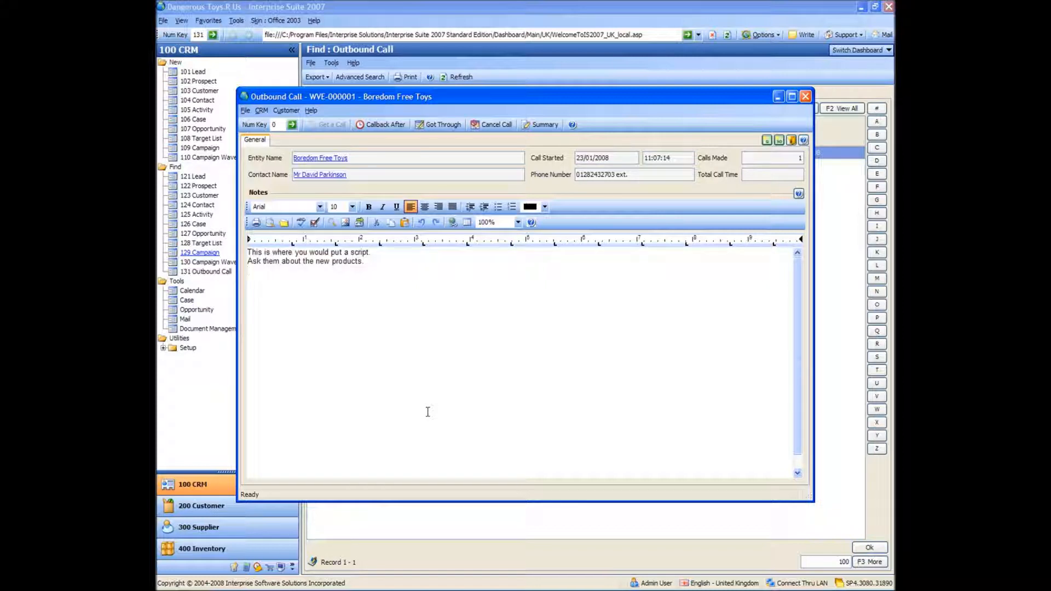
Record the Boredom Free Toys call as got through and get the next call.
click(391, 259)
click(441, 124)
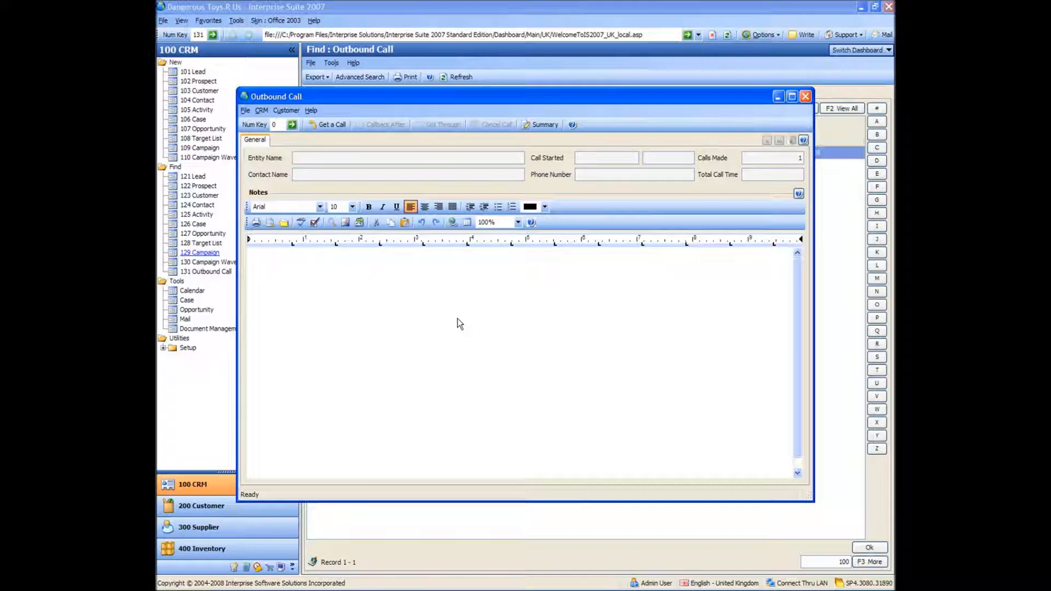
click(326, 125)
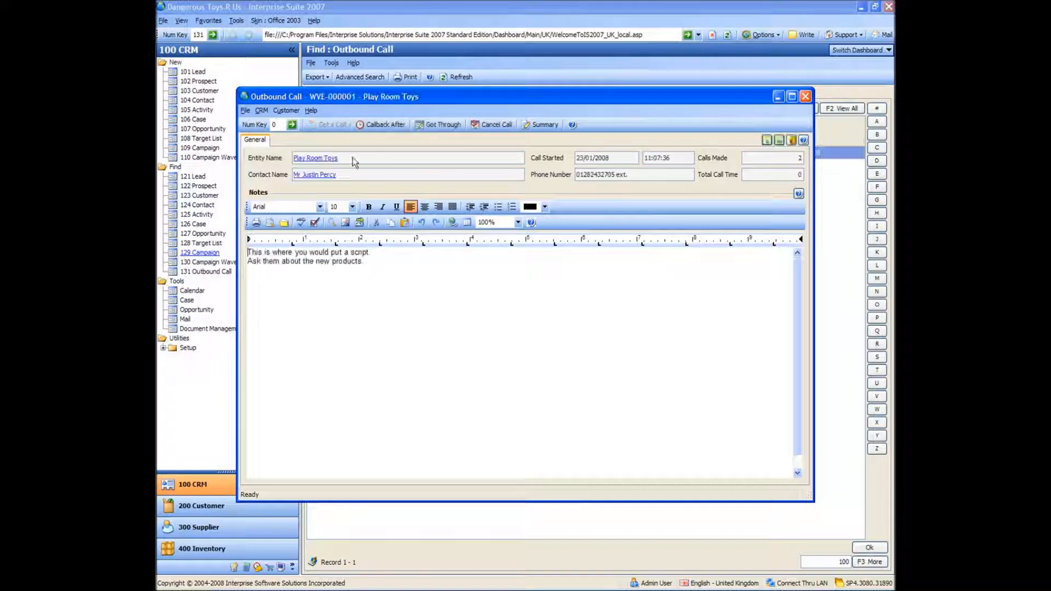
Schedule a callback for Play Room Toys after 2 days and get the next outbound call.
click(427, 312)
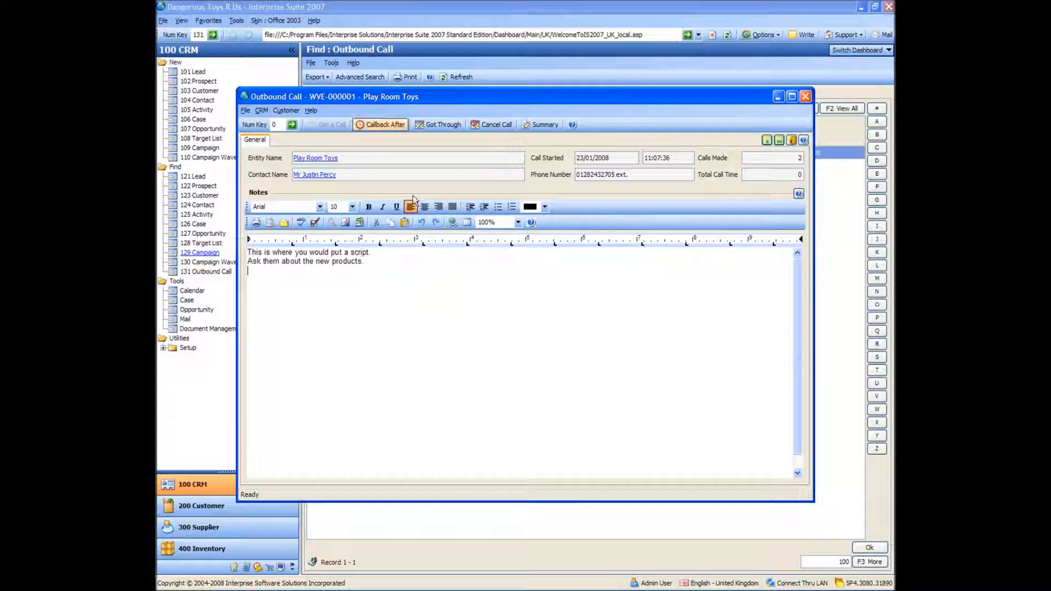
click(376, 124)
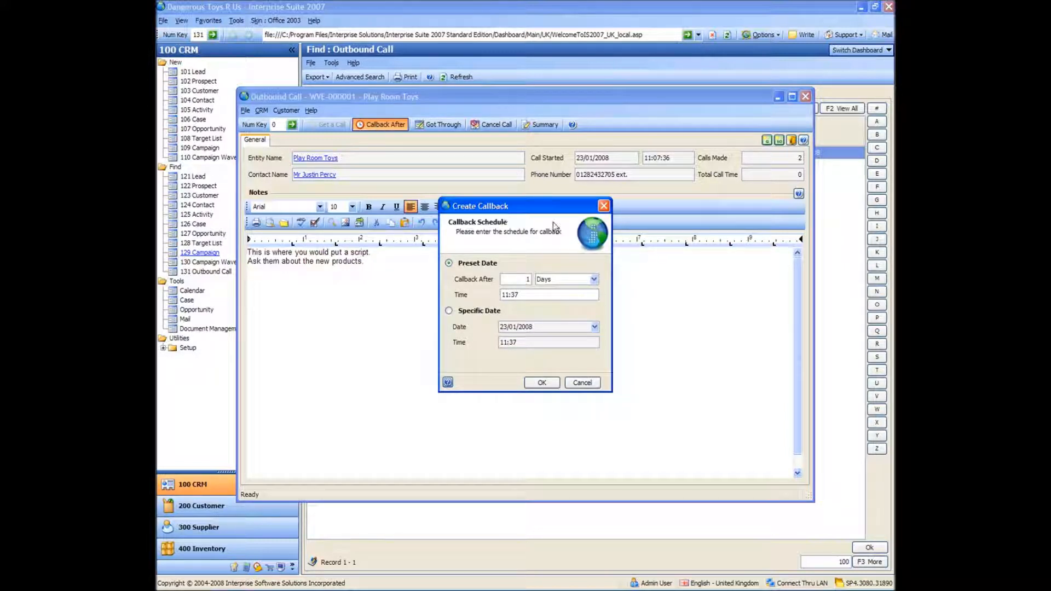
click(595, 279)
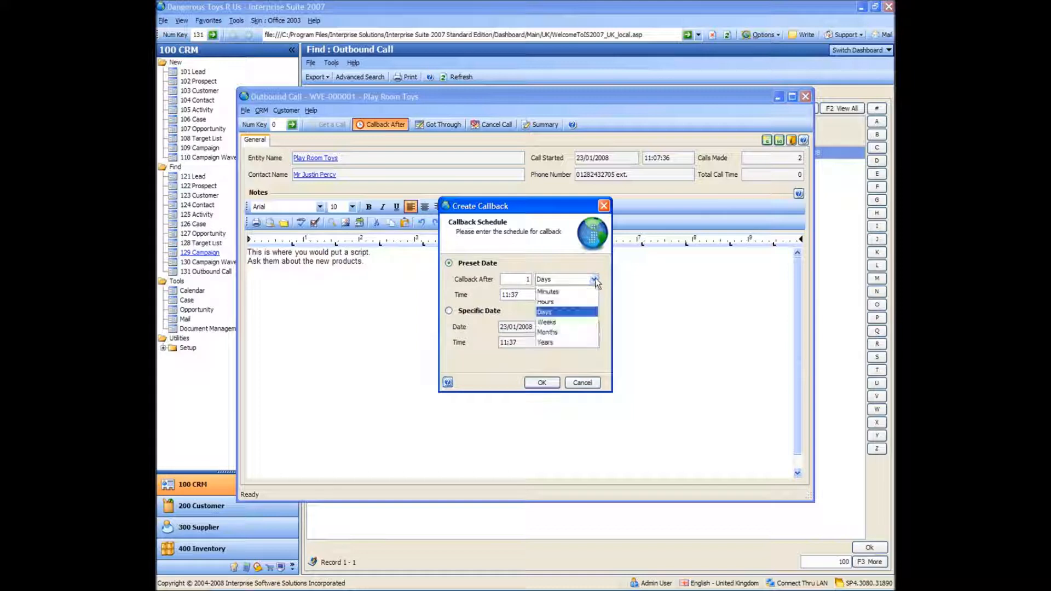
click(572, 312)
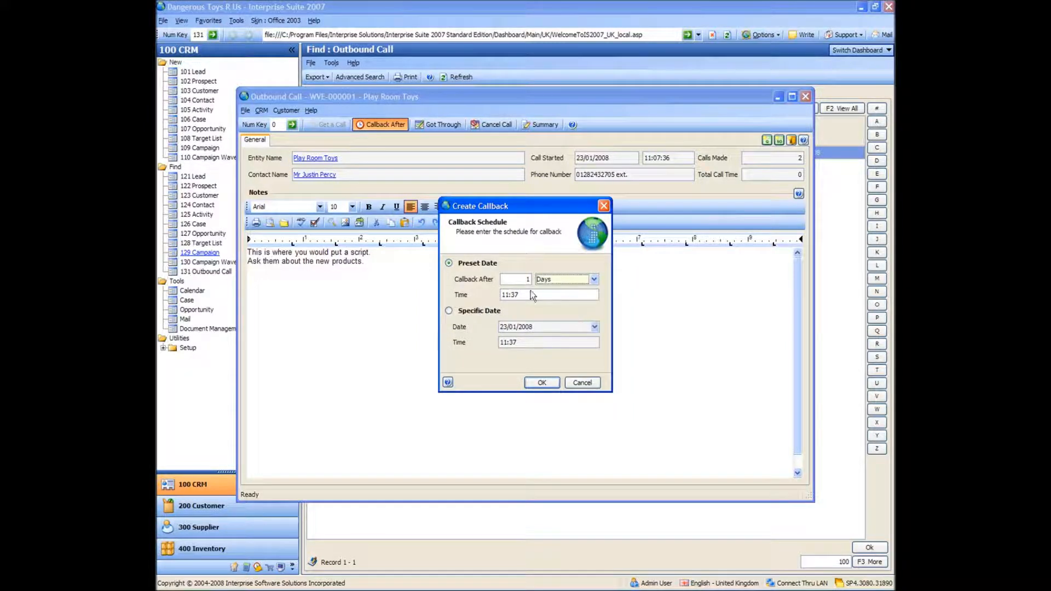
click(521, 279)
text(2)
key(Tab)
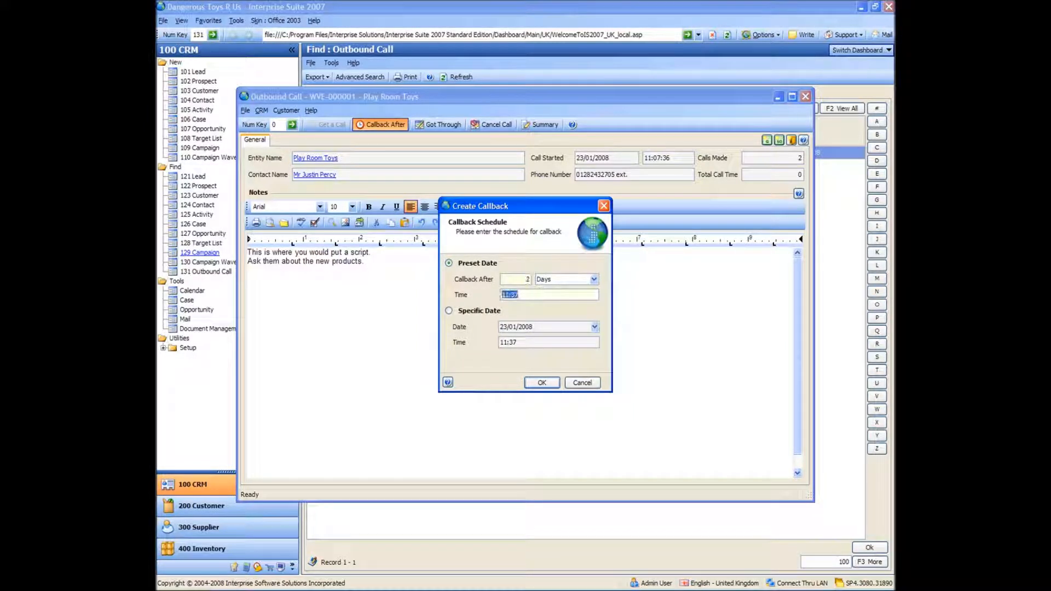
click(544, 385)
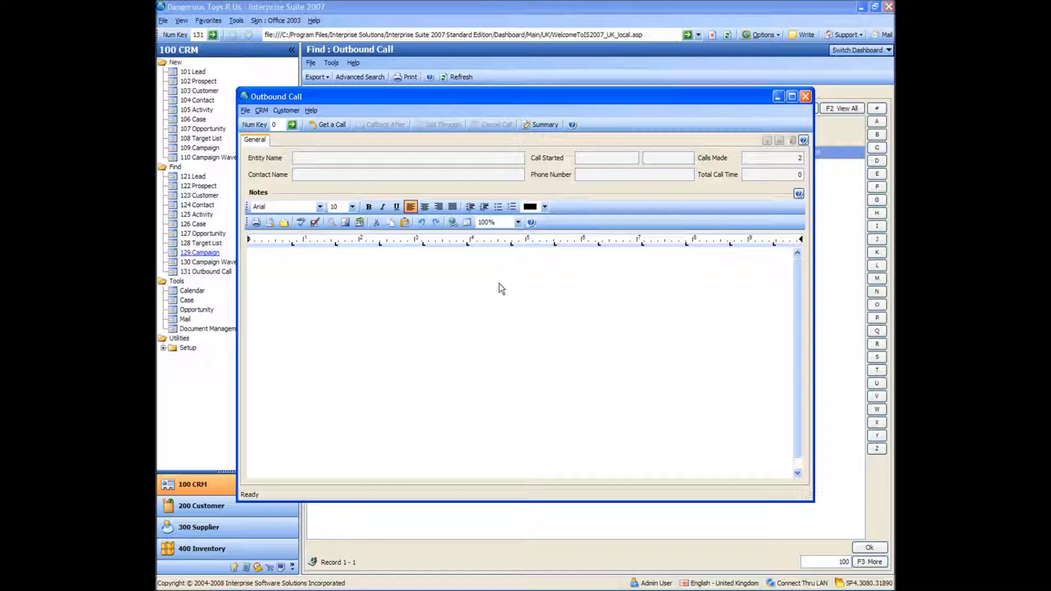
drag(515, 103, 560, 135)
click(376, 161)
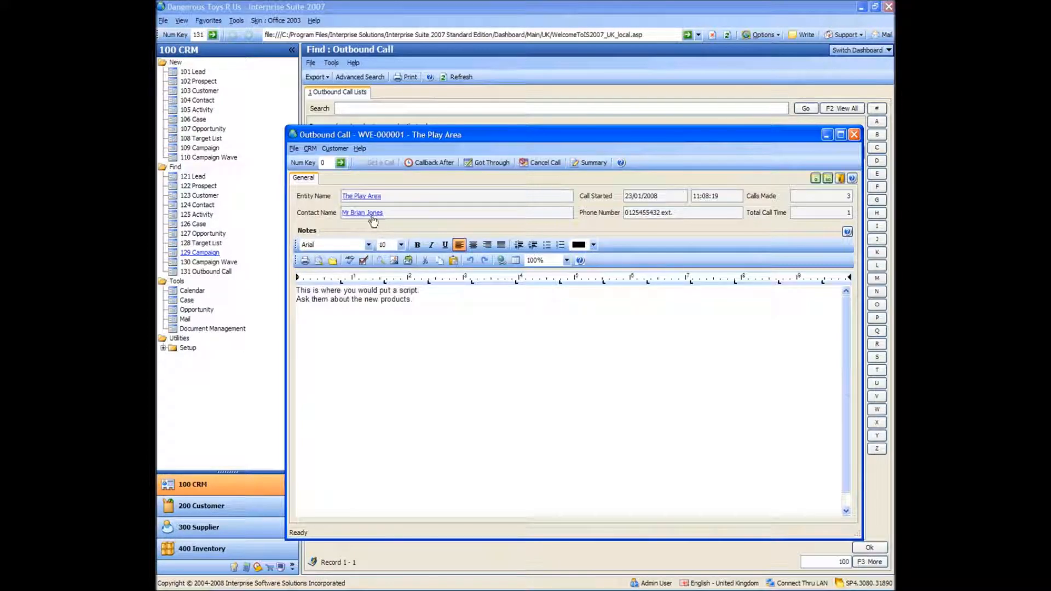
Review the wave activity on The Play Area's customer record, closing the record and the outbound call when done.
click(360, 196)
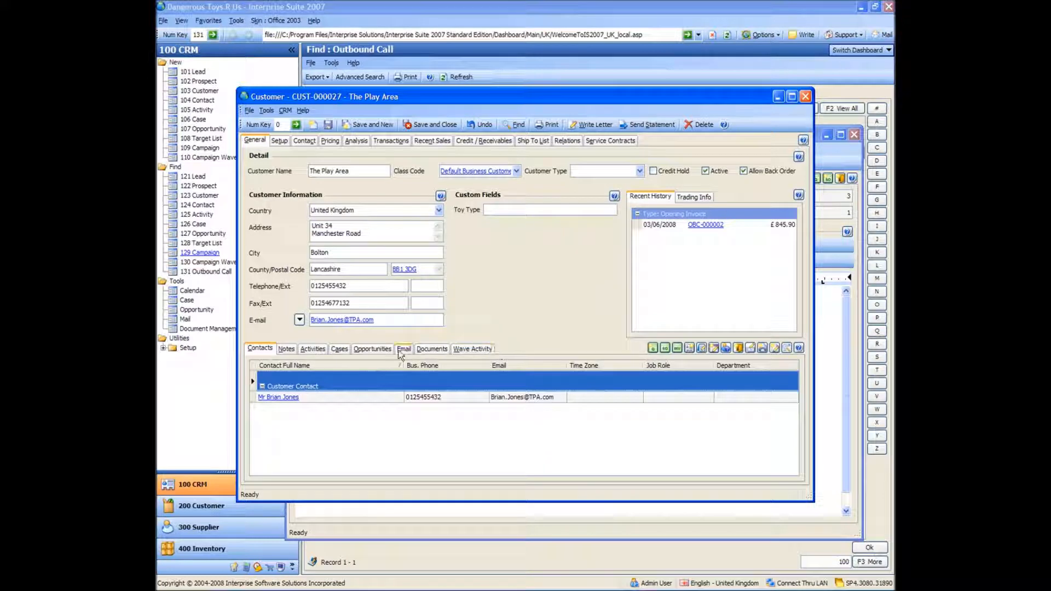
click(472, 349)
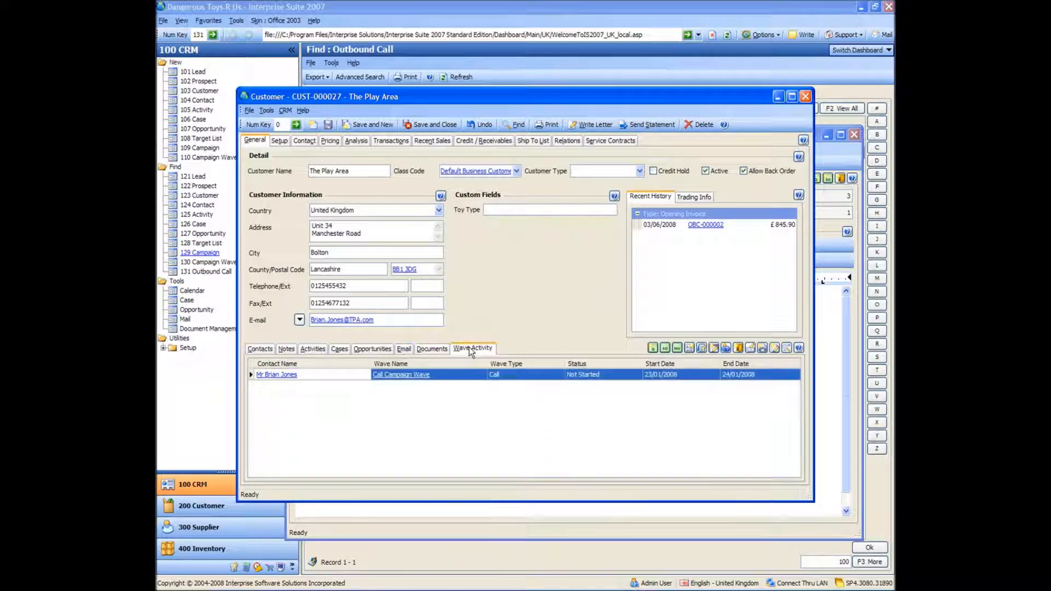
click(519, 377)
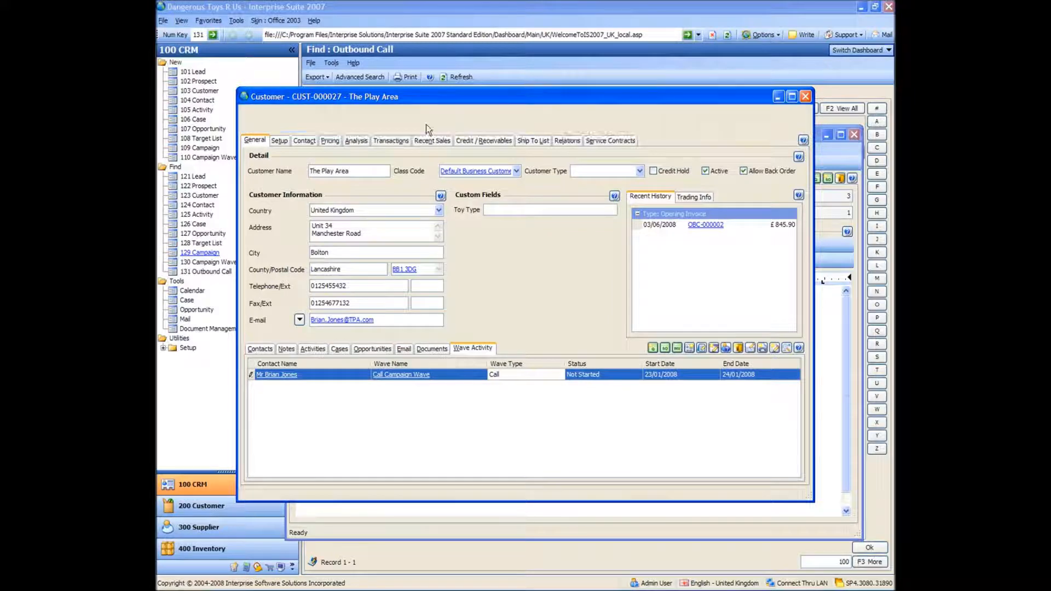
click(426, 124)
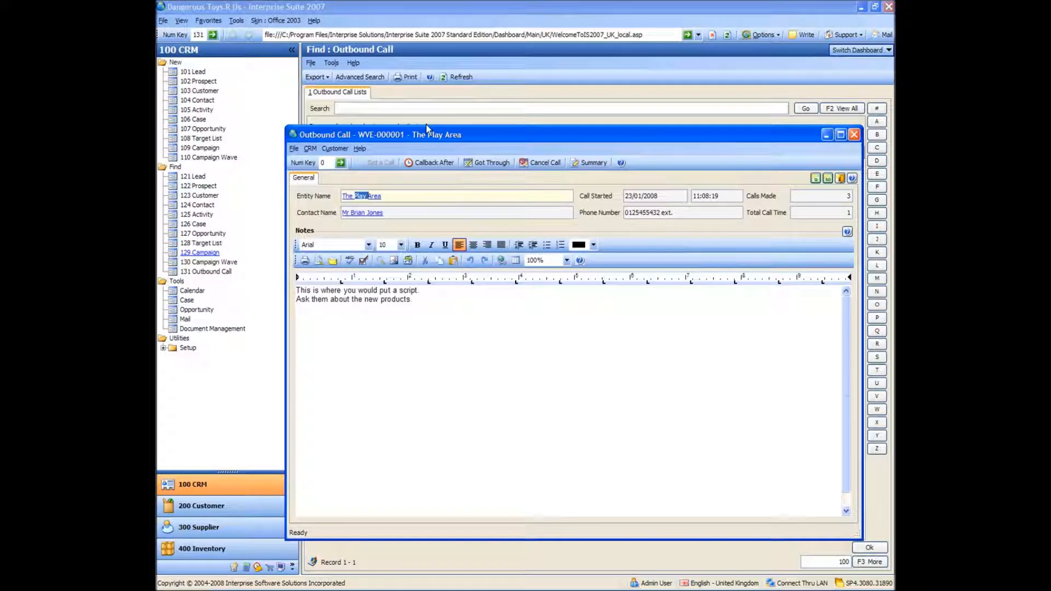
click(853, 134)
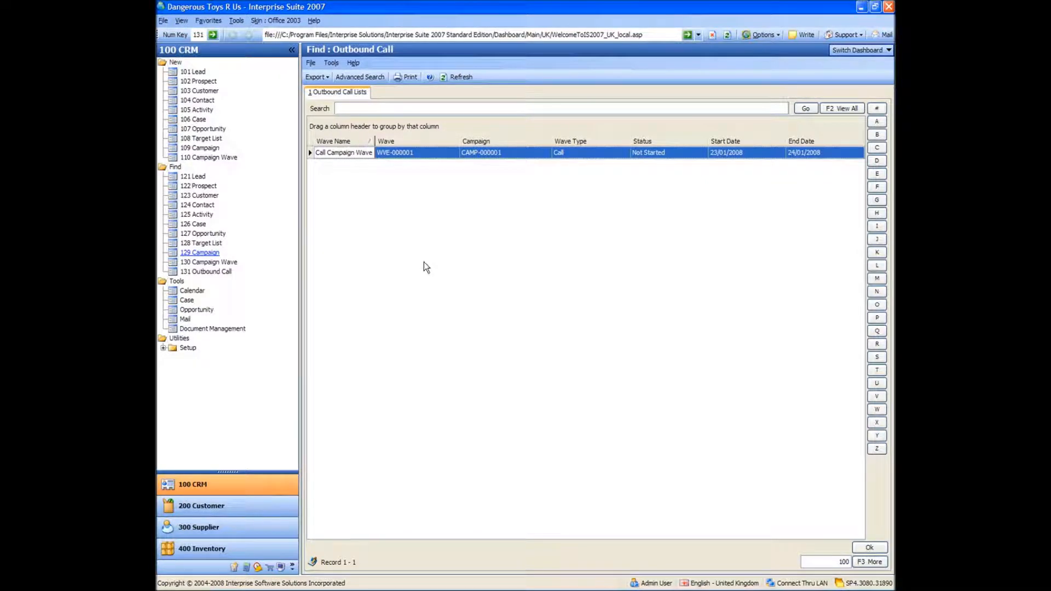
Create a new campaign wave for the New Toy campaign and name it "Email wave".
click(202, 158)
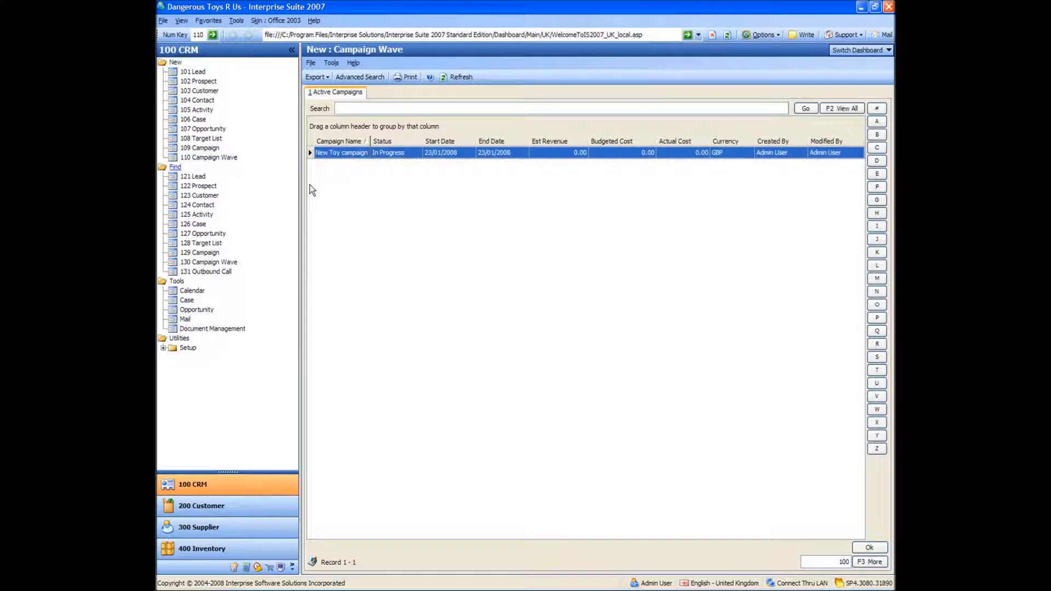
click(342, 153)
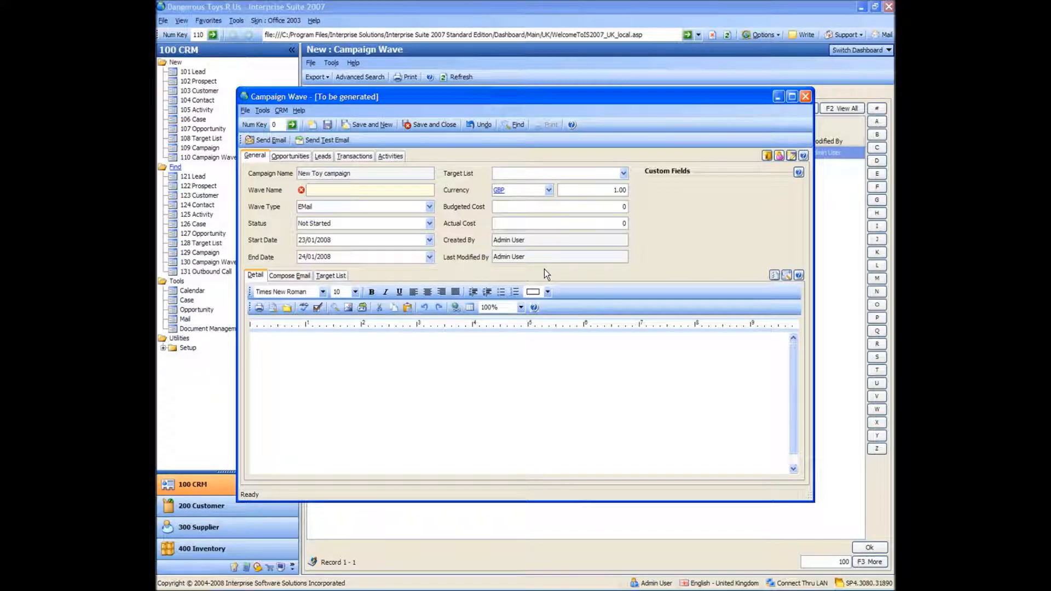
text(Email wave)
key(Tab)
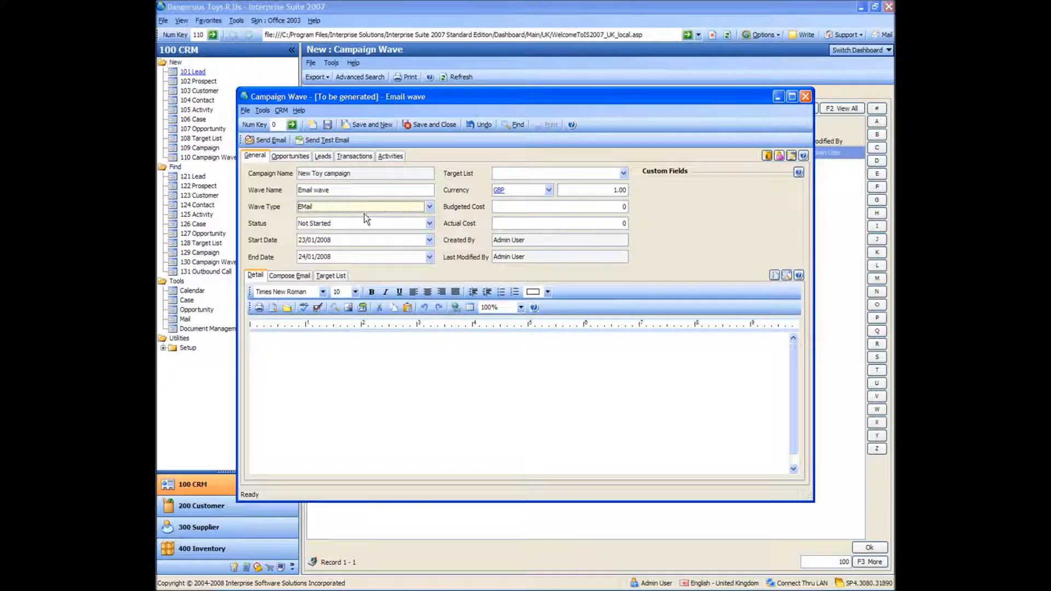
Assign the UK Customers target list to the wave and check its listed contacts.
click(624, 174)
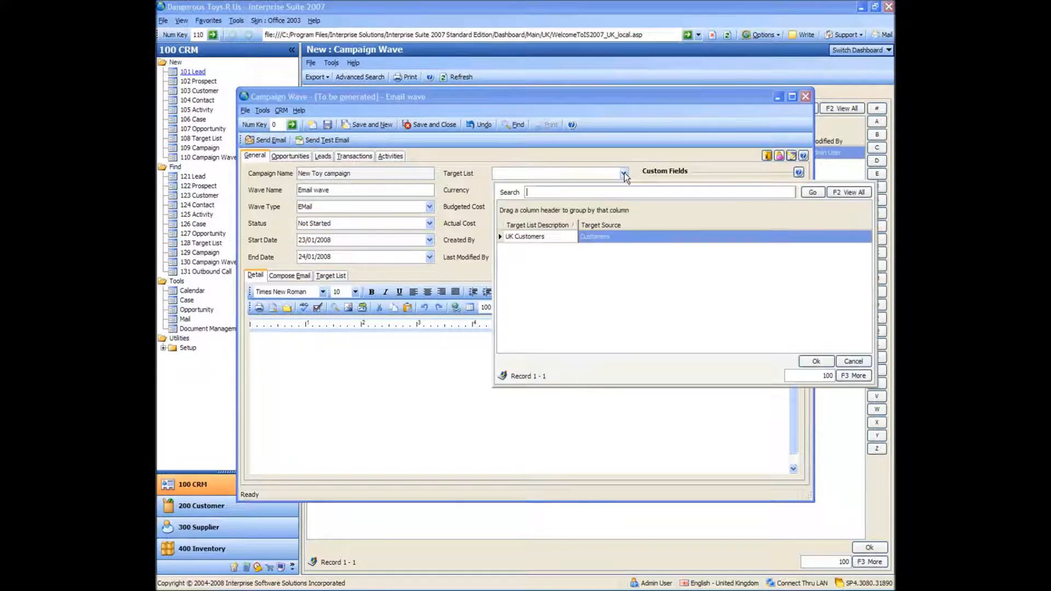
double_click(519, 237)
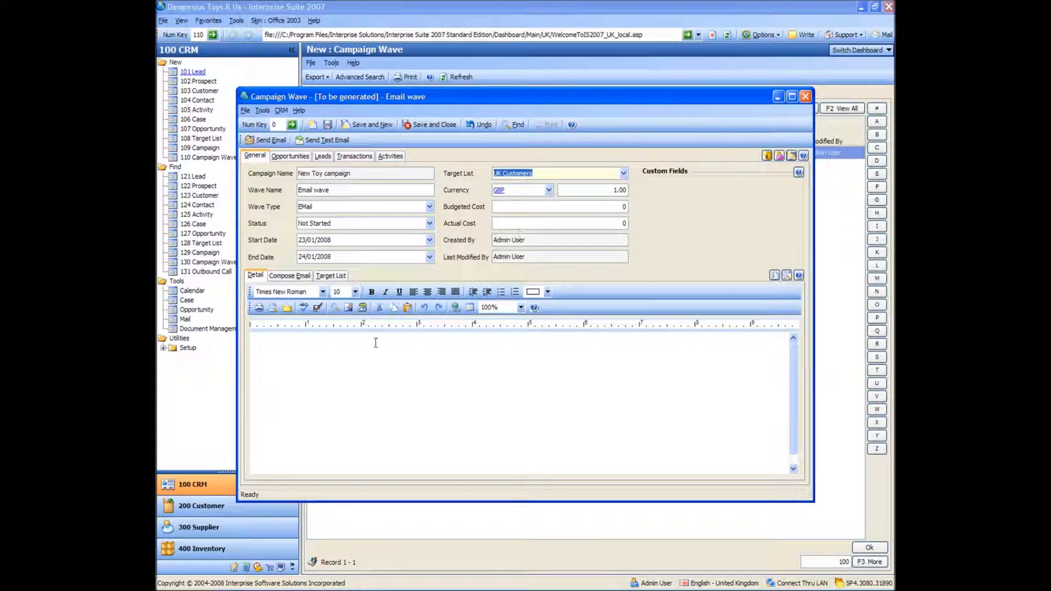
click(327, 275)
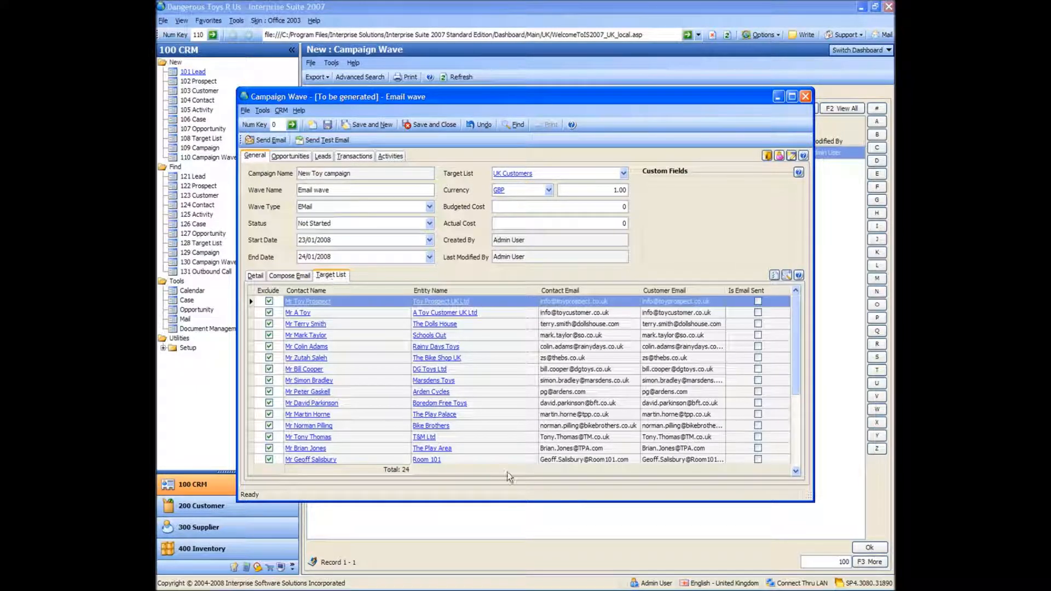
click(772, 273)
click(259, 274)
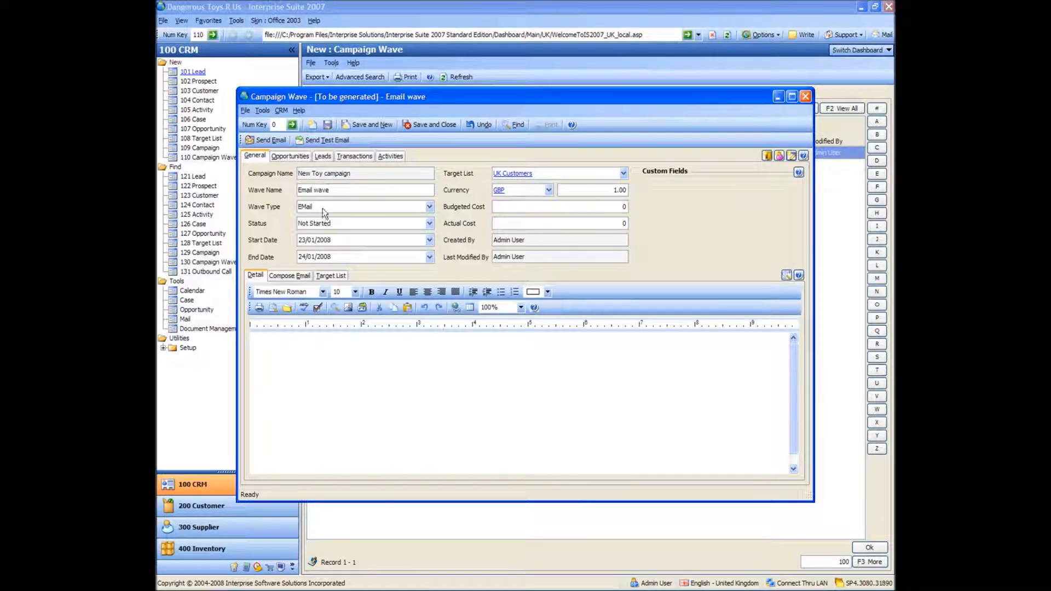
Set the subject of the wave's email to "New Toy Promotion".
click(296, 276)
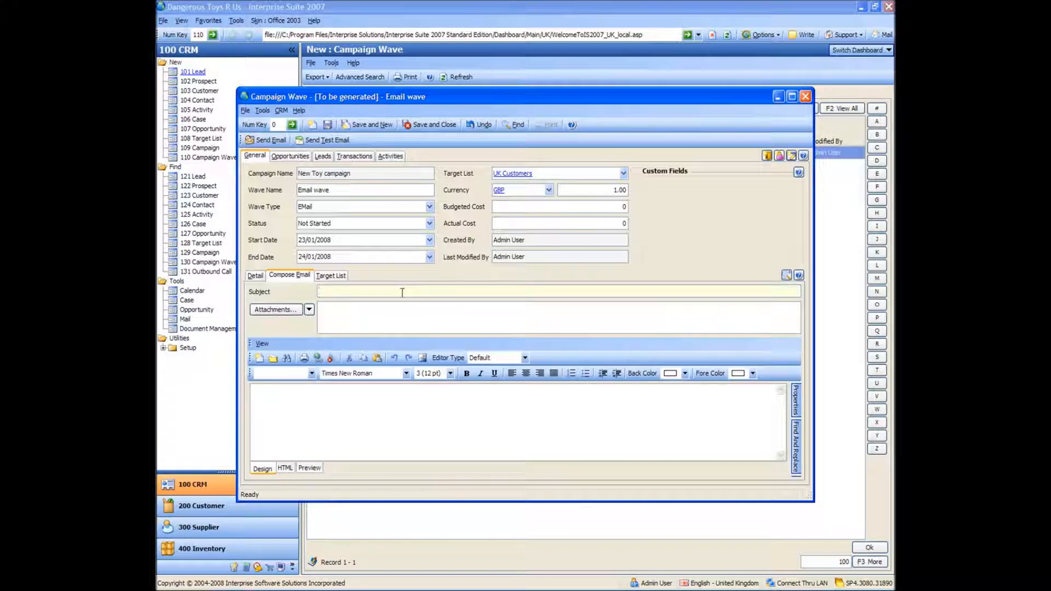
text(New Toy Promotion)
key(Tab)
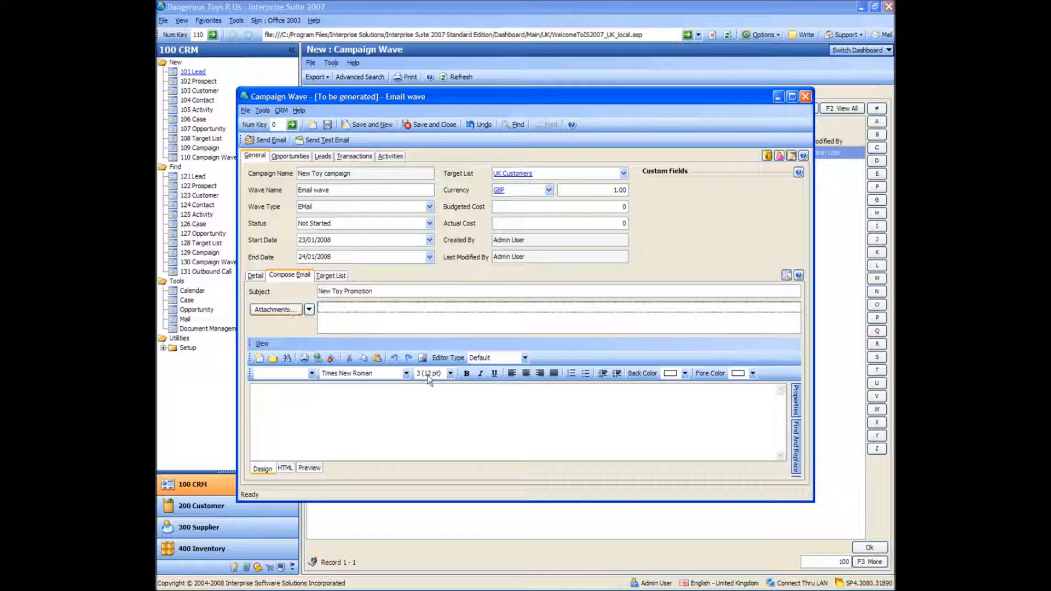
Load the email templates and apply the "Acknowledgement of Customer Pra..." template to the message body.
click(792, 96)
click(879, 403)
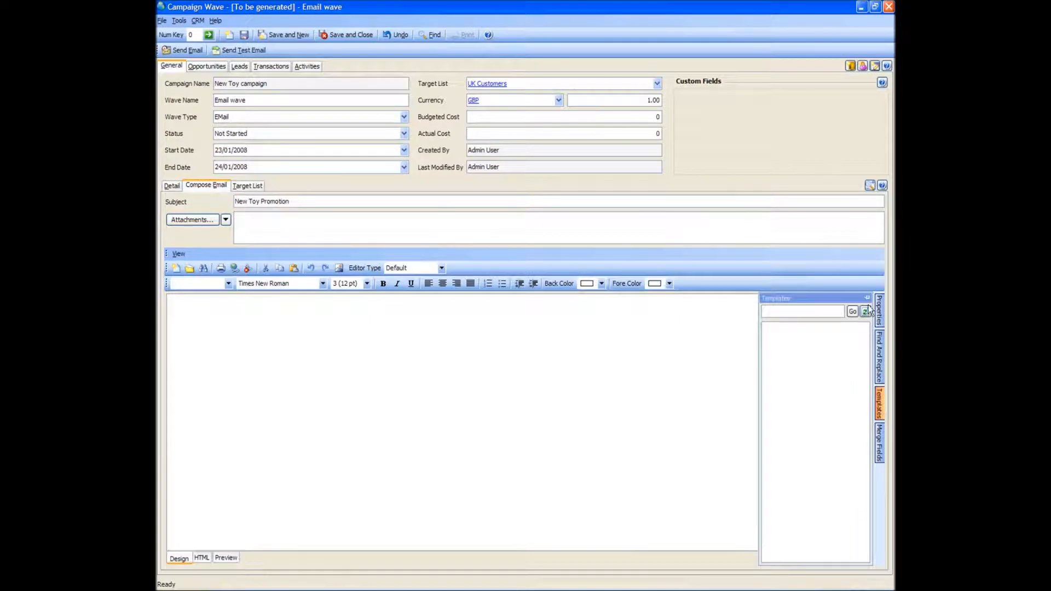
click(867, 298)
click(865, 313)
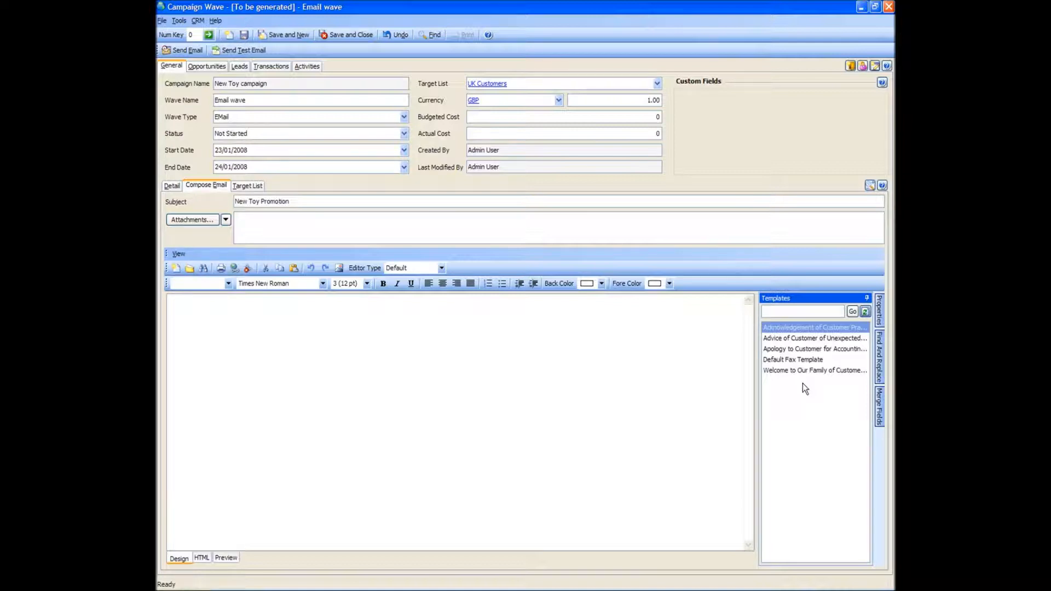
click(786, 328)
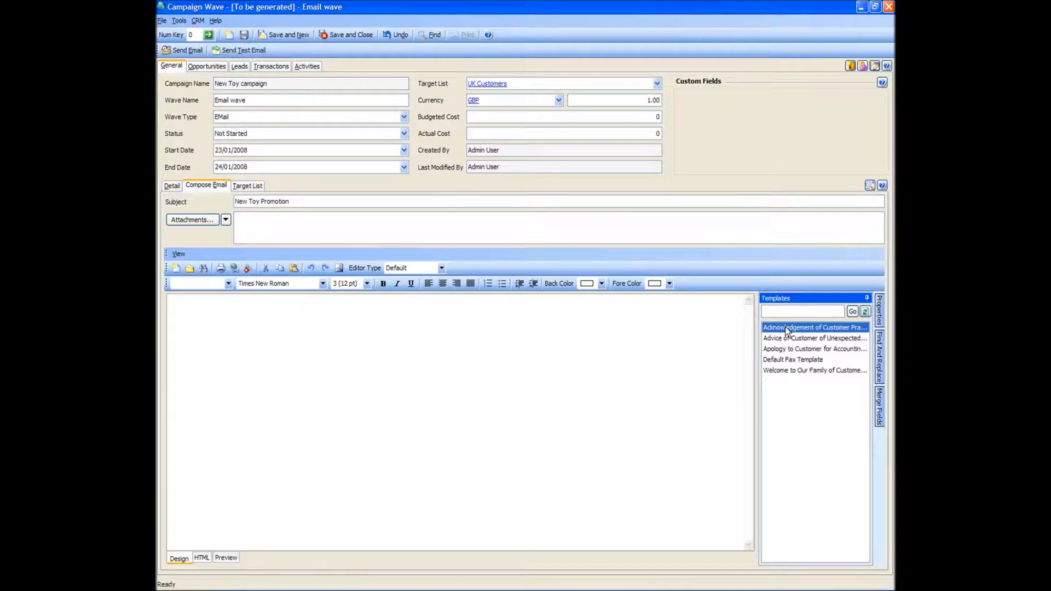
double_click(785, 326)
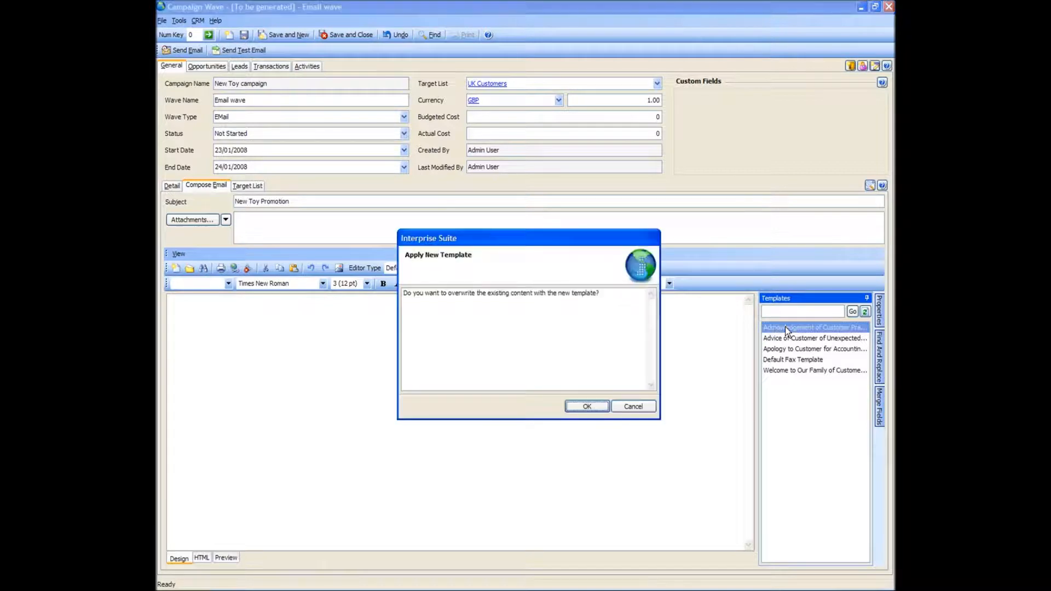
click(587, 406)
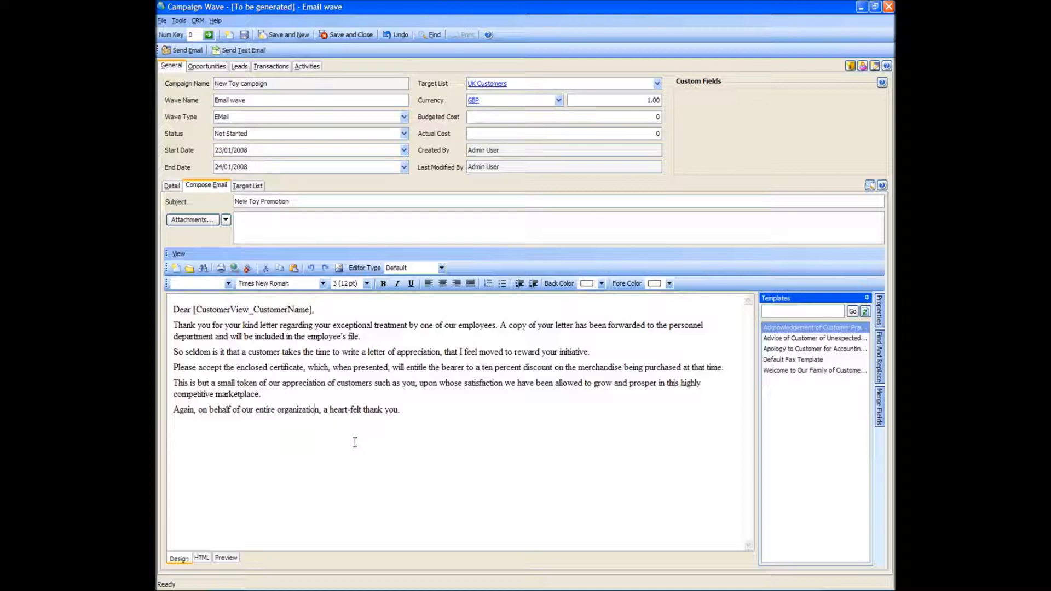
click(394, 392)
click(406, 412)
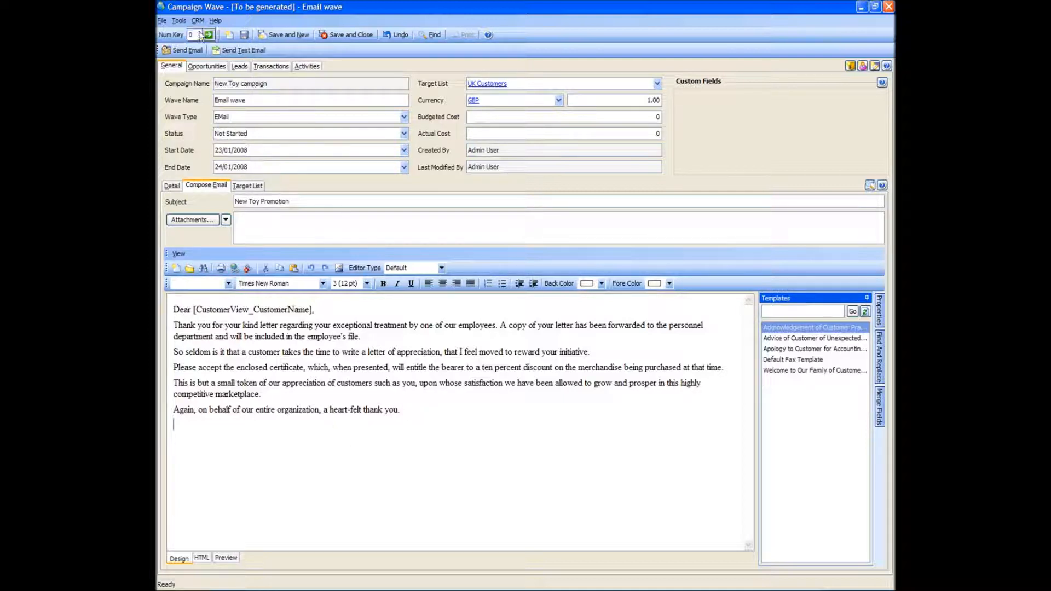
Send the wave's email from the admin account, saving the changes and allowing the program through the McAfee alert.
click(184, 53)
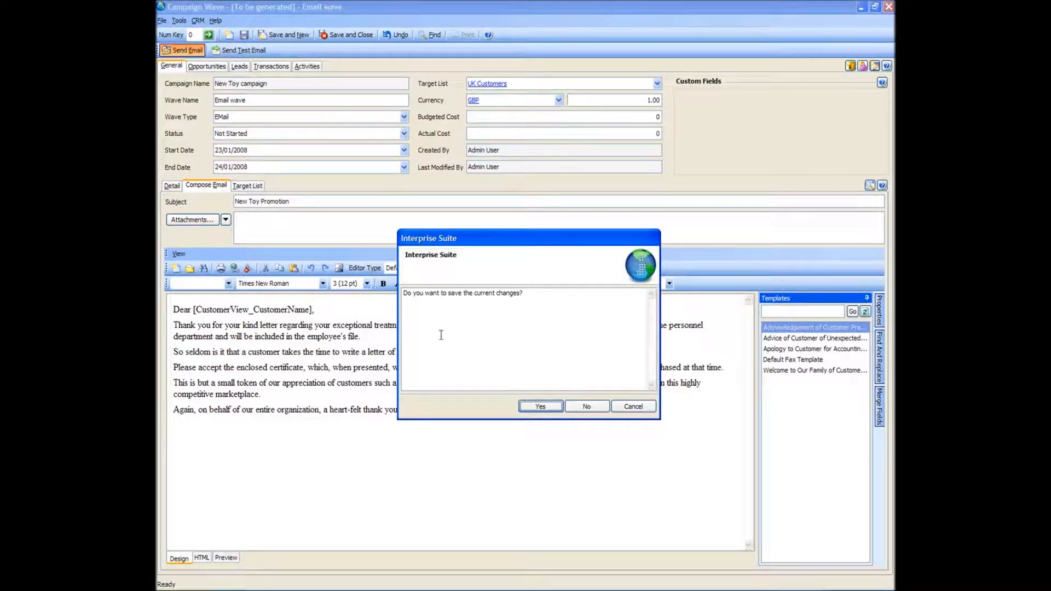
click(540, 406)
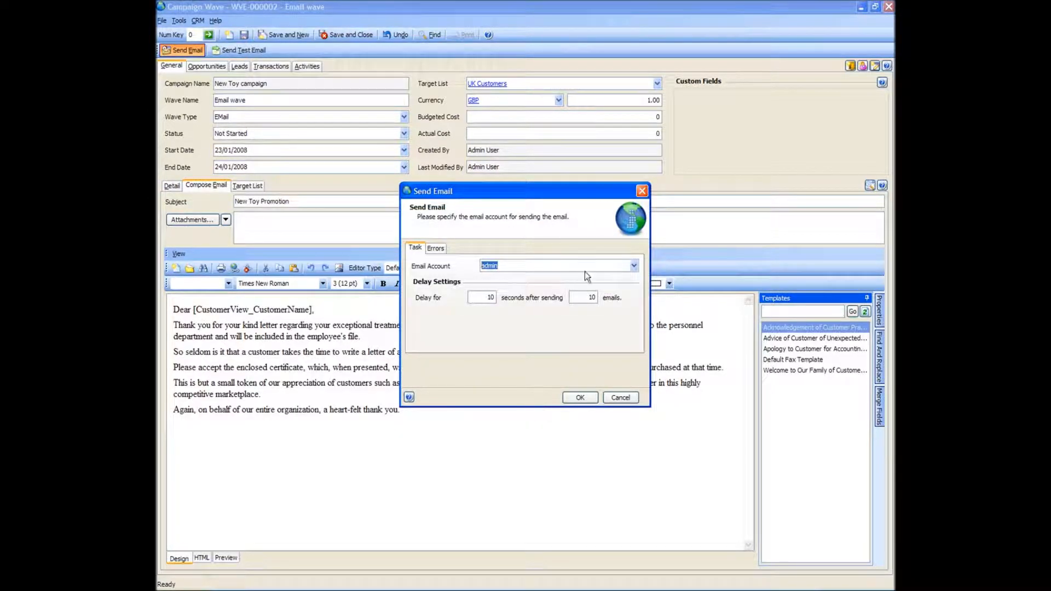
click(578, 399)
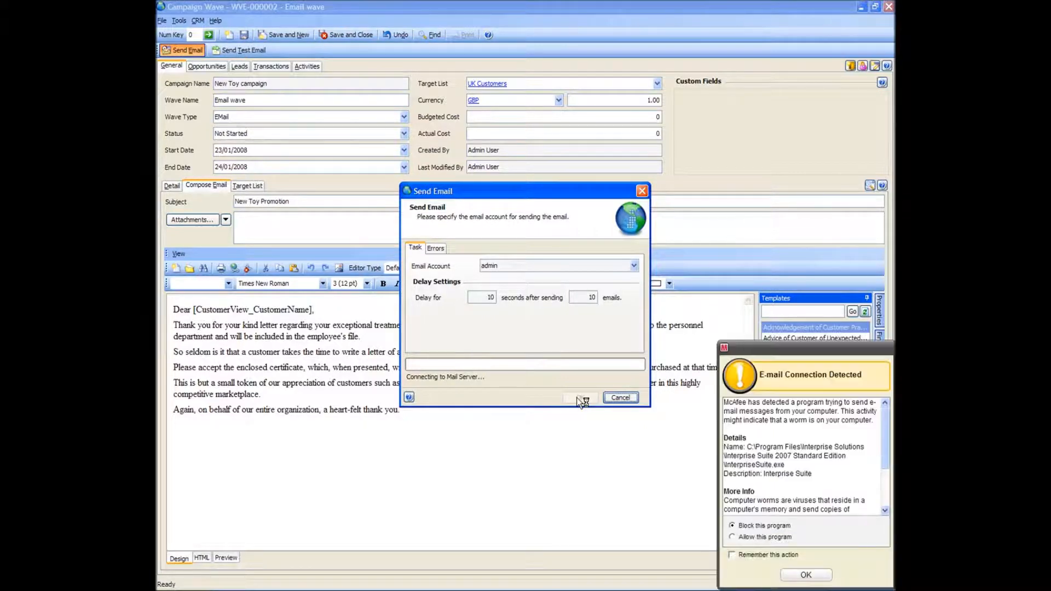
click(740, 538)
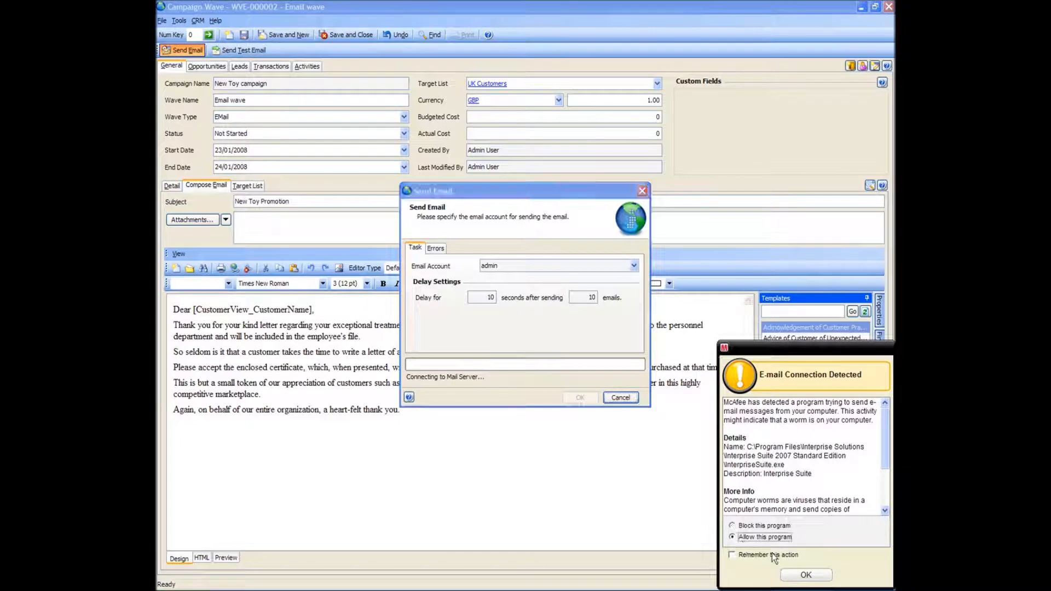
click(795, 575)
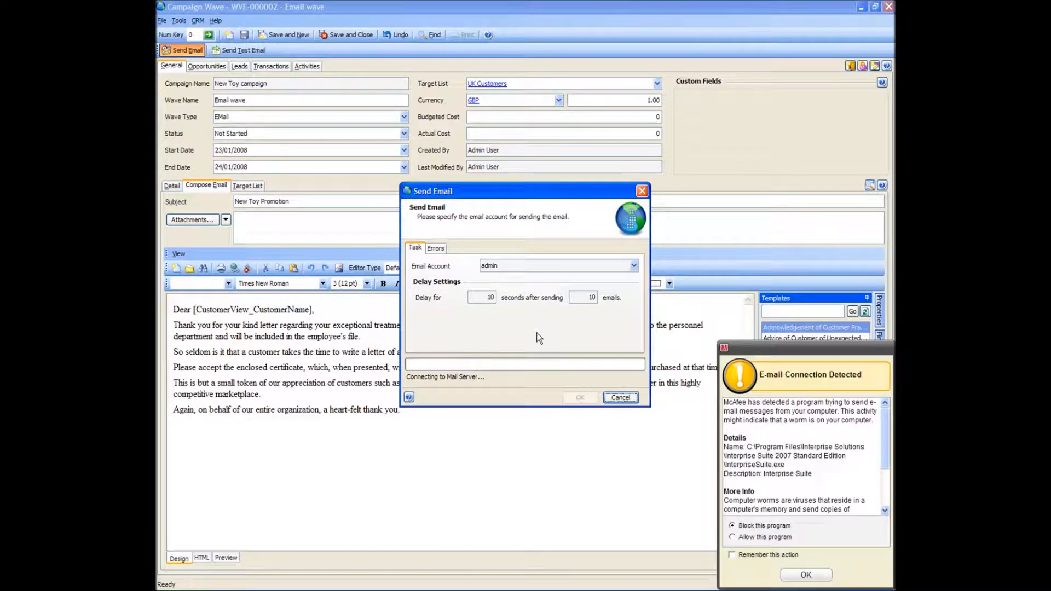
Allow the program through the repeated McAfee e-mail alert and agree to save the wave's emails to the outbox instead.
click(760, 539)
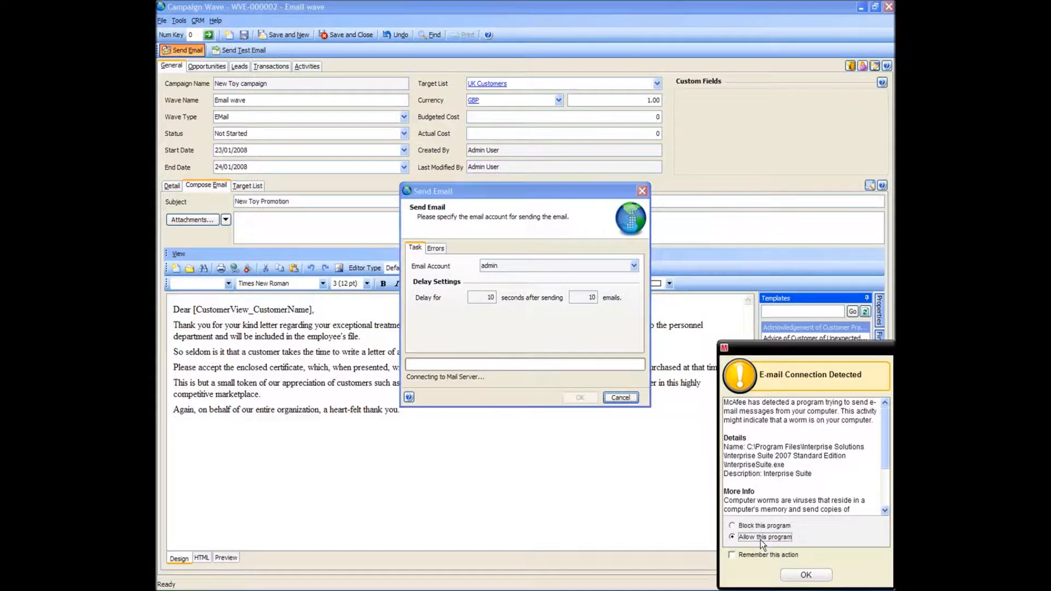
click(799, 574)
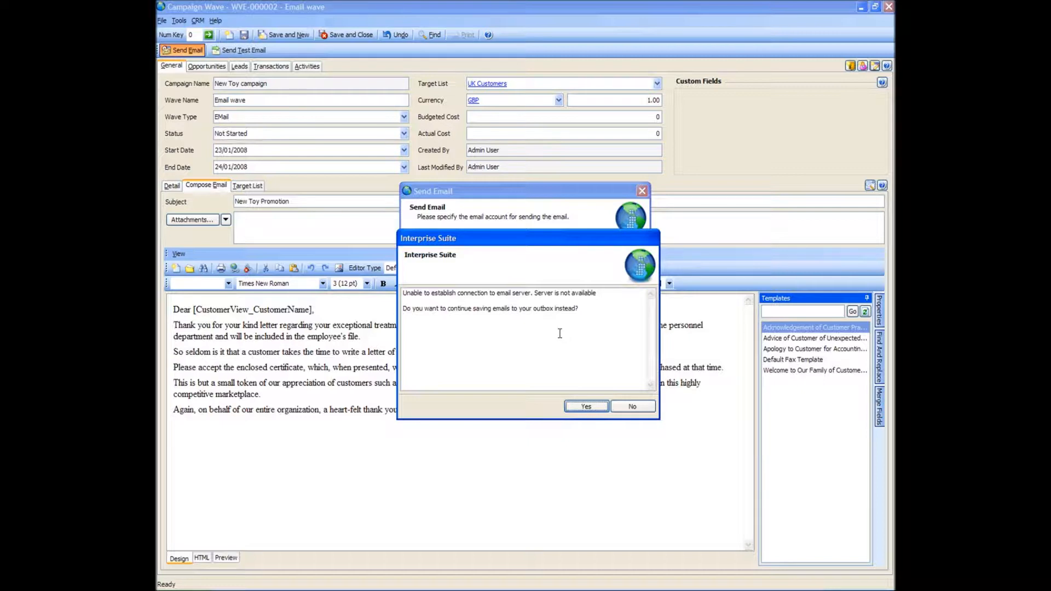
click(584, 407)
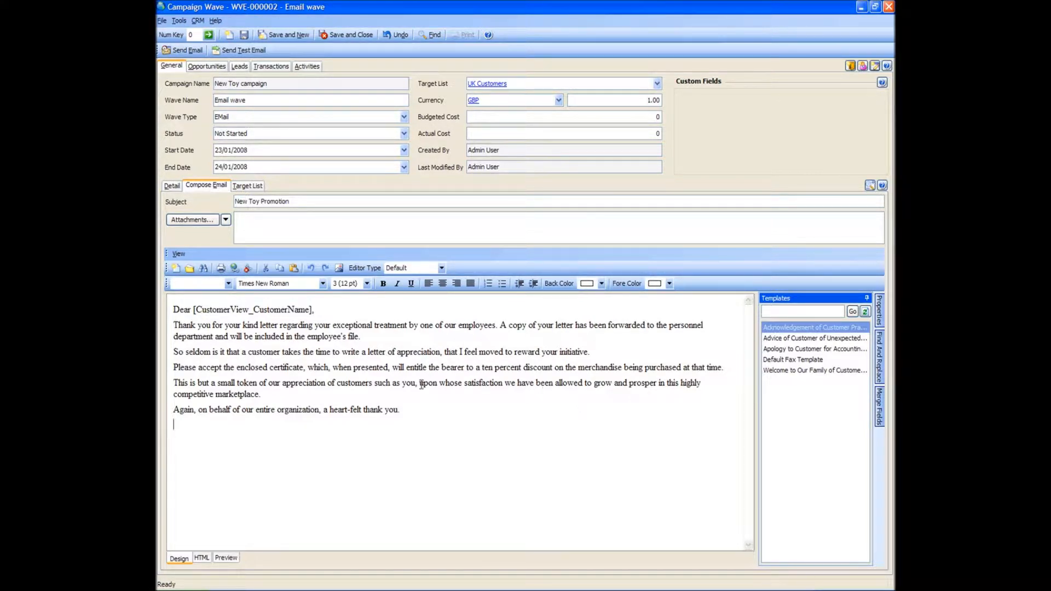
Check the email sent flags in the wave's target list, and close the campaign wave with its changes saved.
click(244, 185)
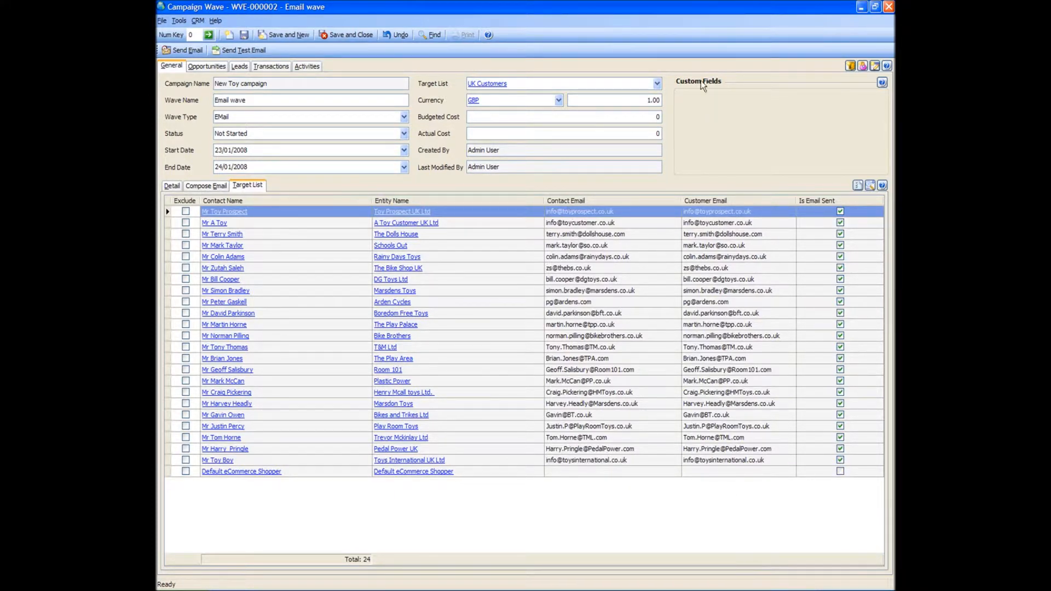
click(888, 6)
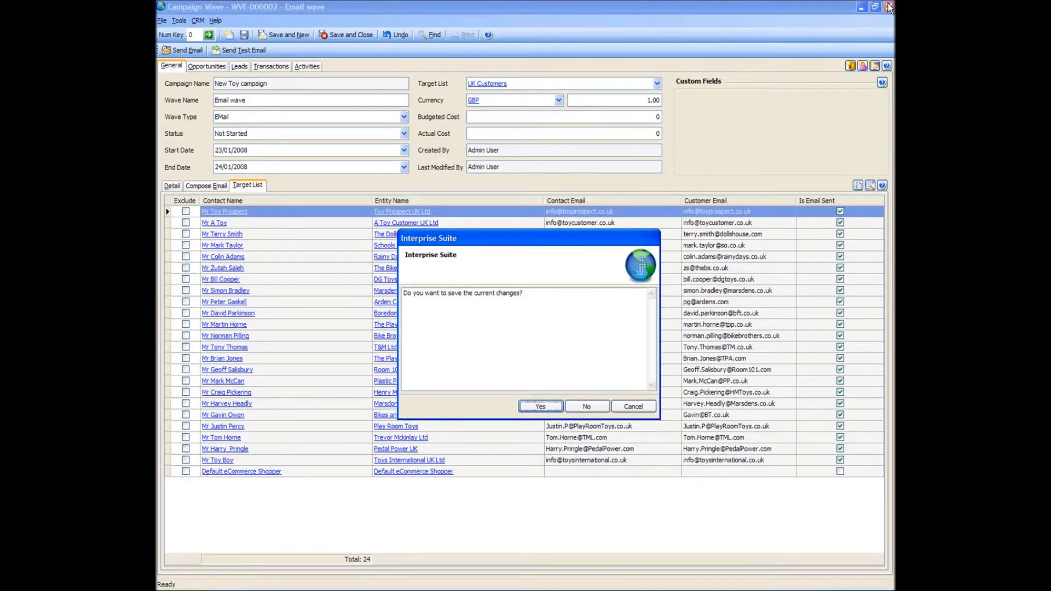
click(539, 407)
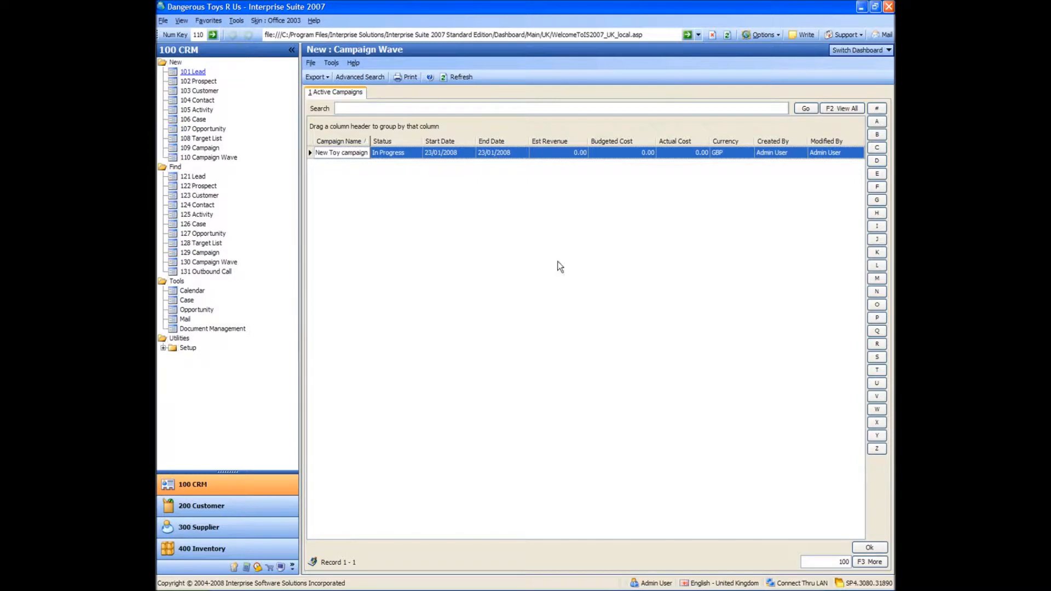
Open the mail client's Outbox and view the first New Toy Promotion message in the list.
click(885, 35)
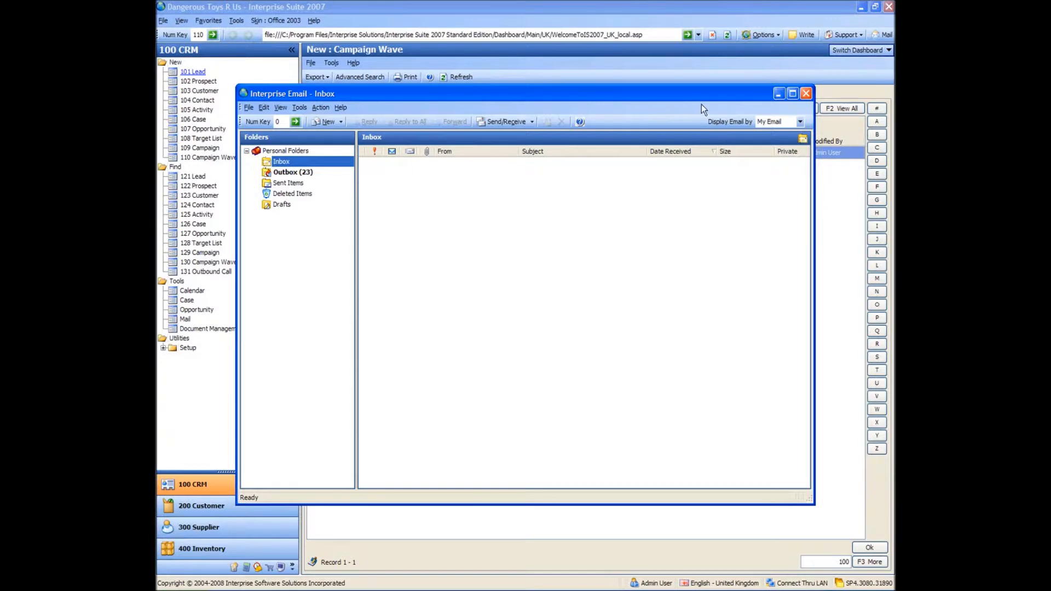
click(287, 172)
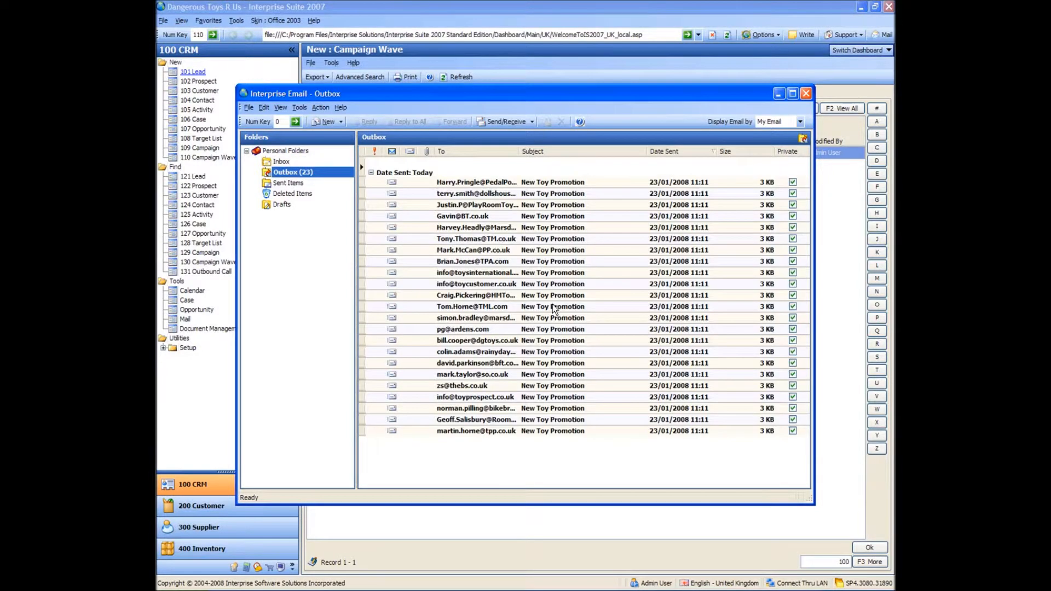
click(456, 181)
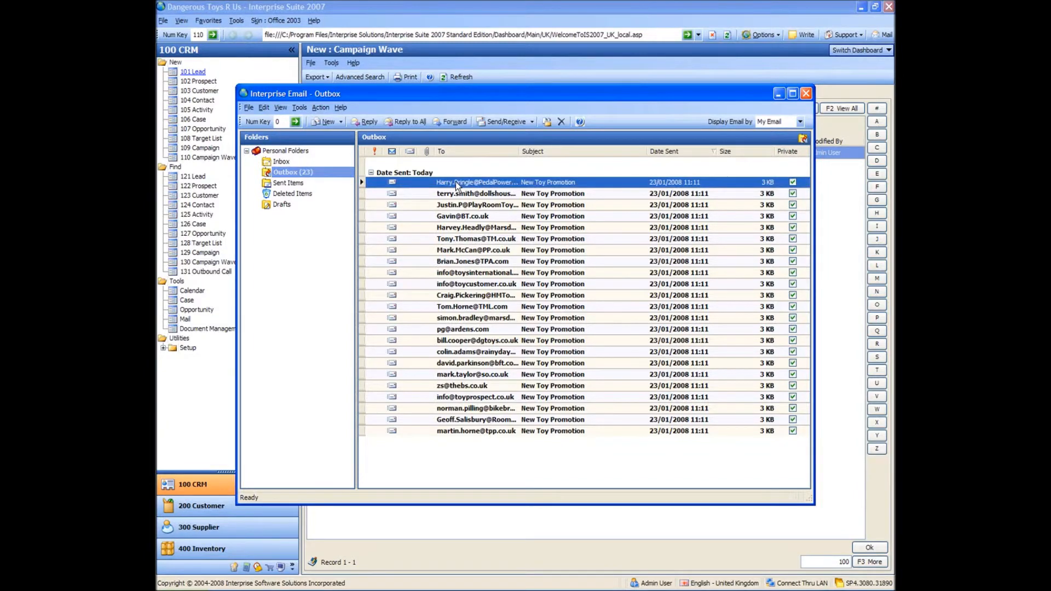
double_click(456, 182)
Check the merged customer name in the message's greeting and the body text, and close the message and the mail window.
click(385, 280)
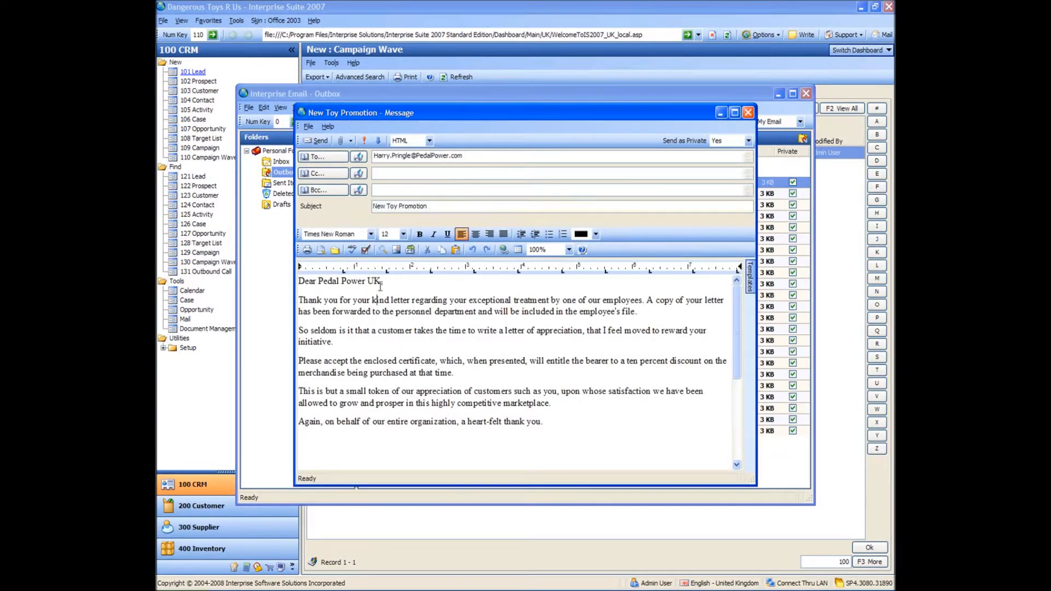
drag(385, 281, 300, 279)
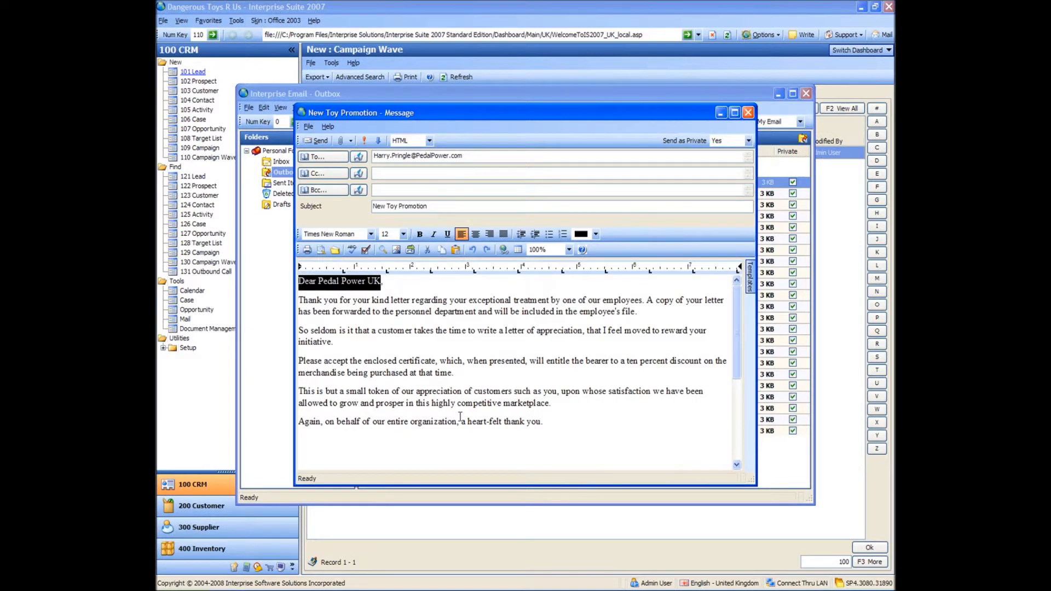
click(525, 355)
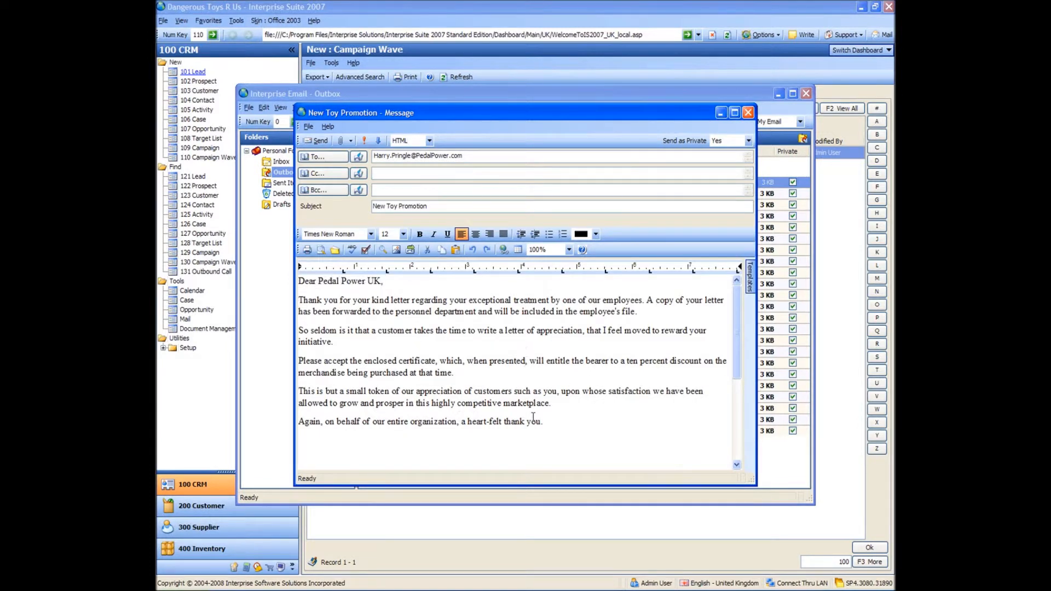
click(561, 444)
click(747, 112)
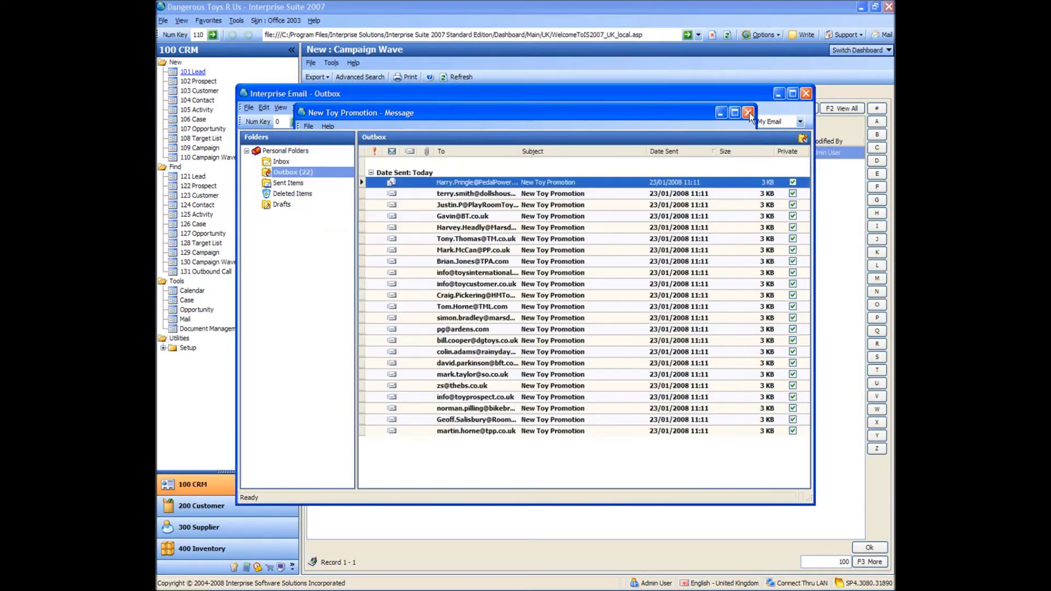
click(806, 94)
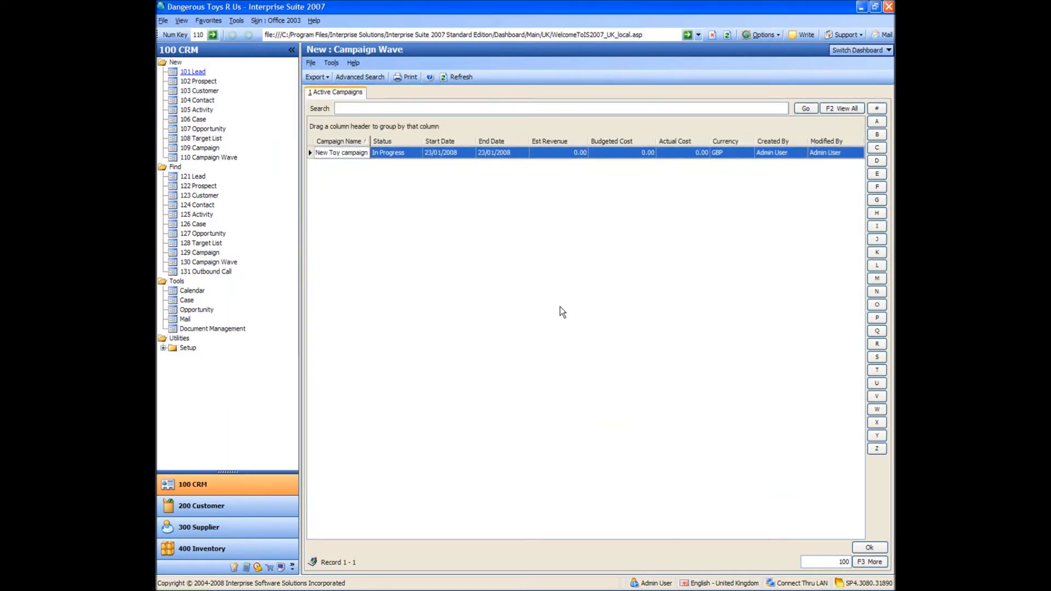